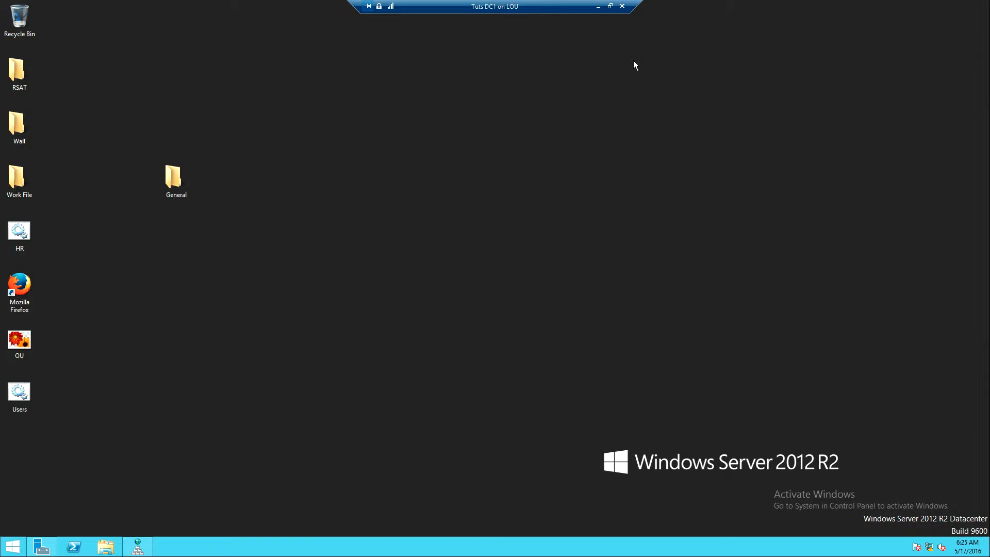
Open Internet Information Services (IIS) Manager from Server Manager and decline the Microsoft Web Platform offer.
click(41, 546)
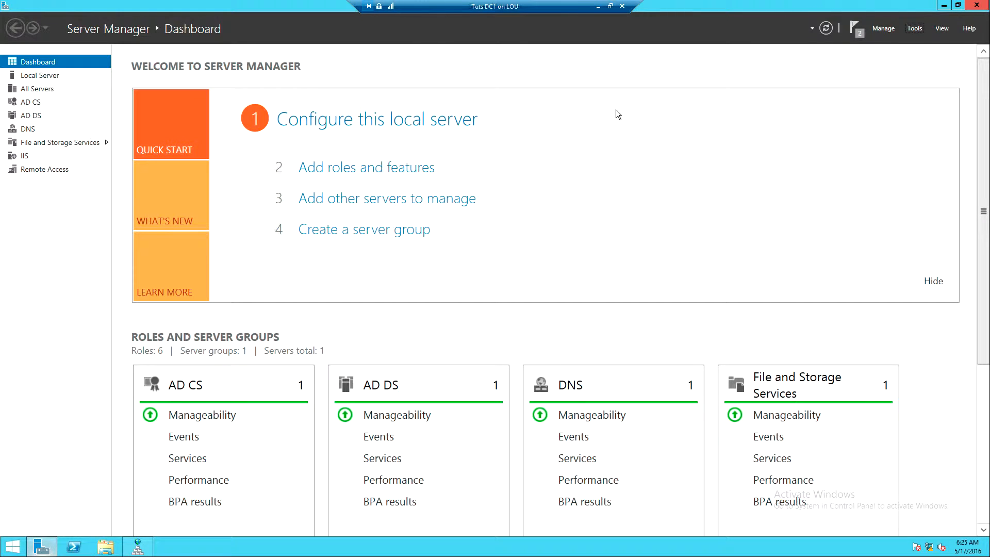
click(915, 28)
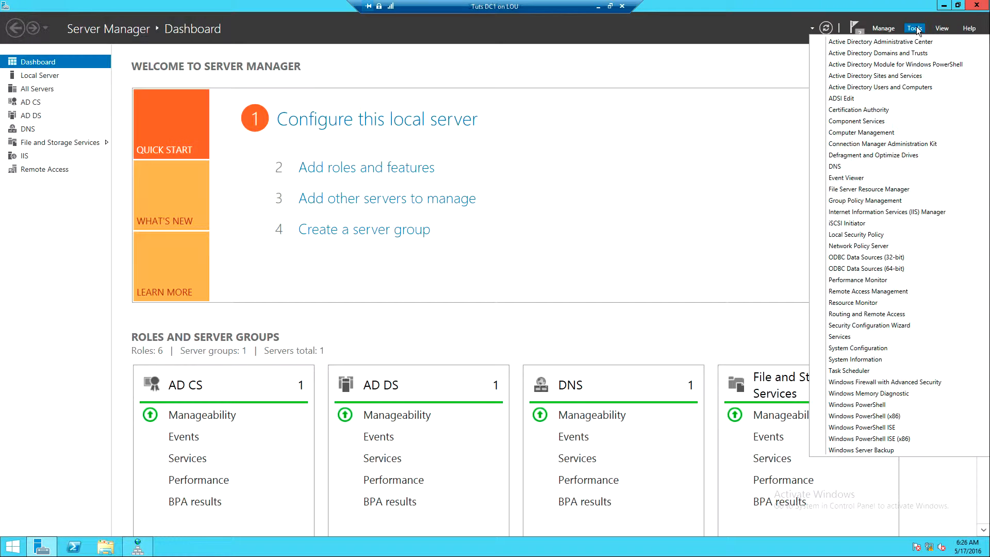
click(870, 213)
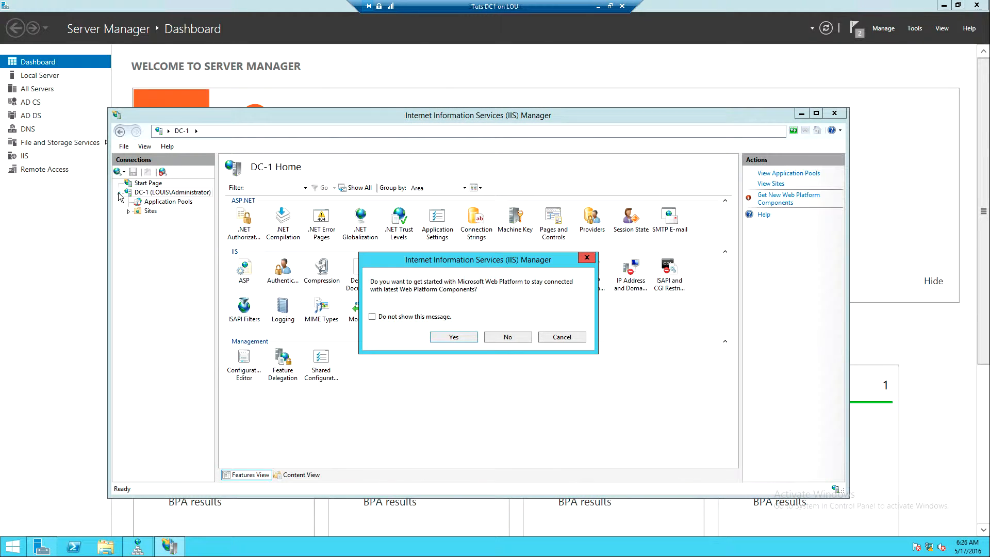
click(509, 336)
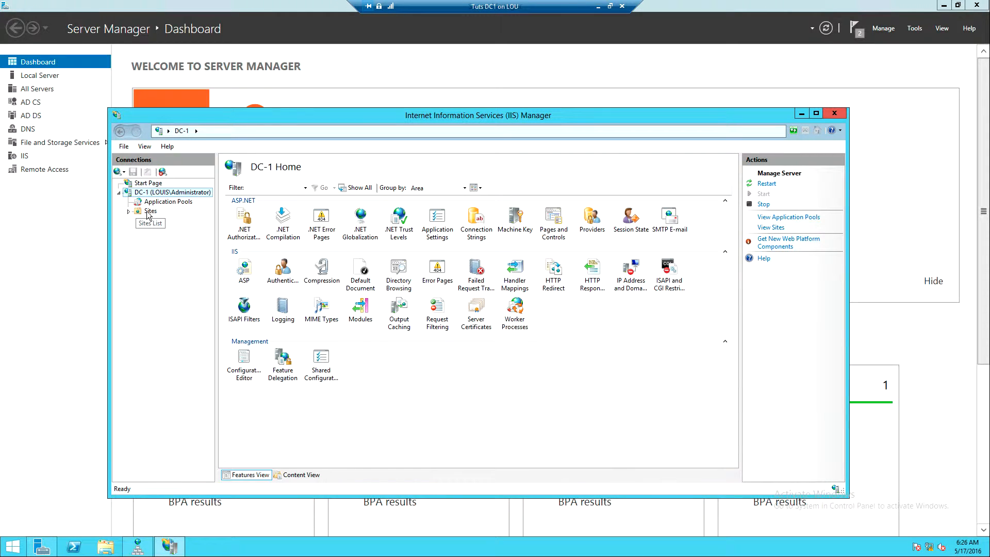
Open the site bindings of Default Web Site under the DC-1 server's sites.
click(128, 211)
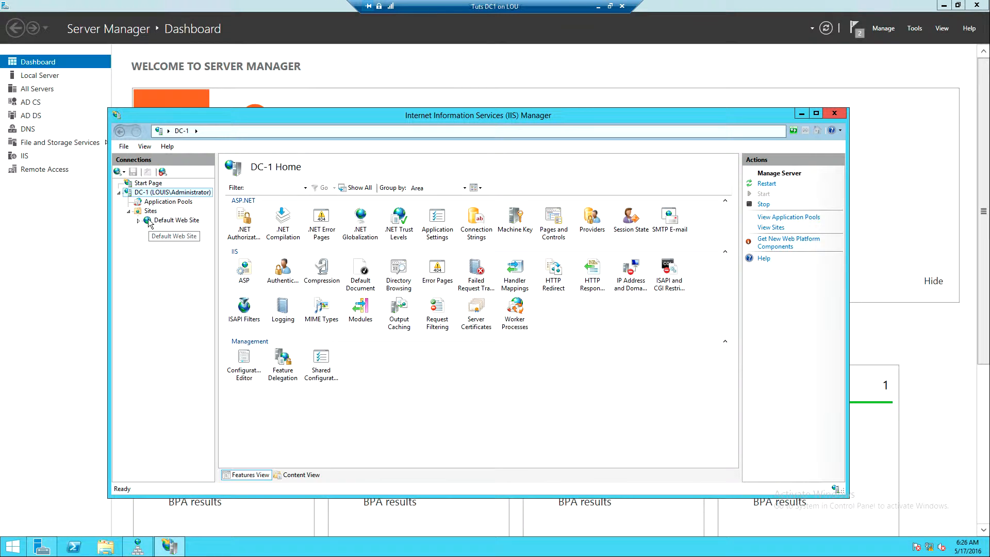
click(138, 221)
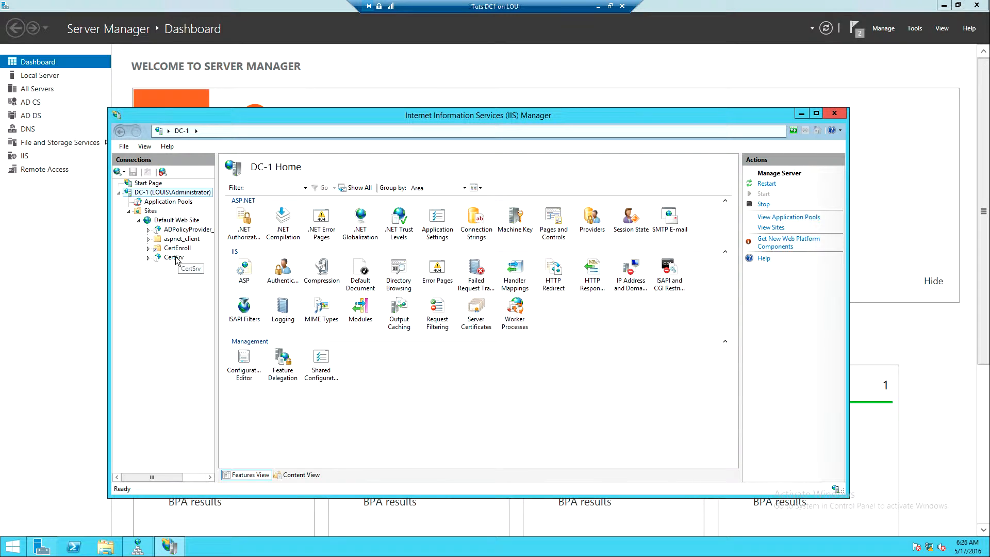
right_click(162, 221)
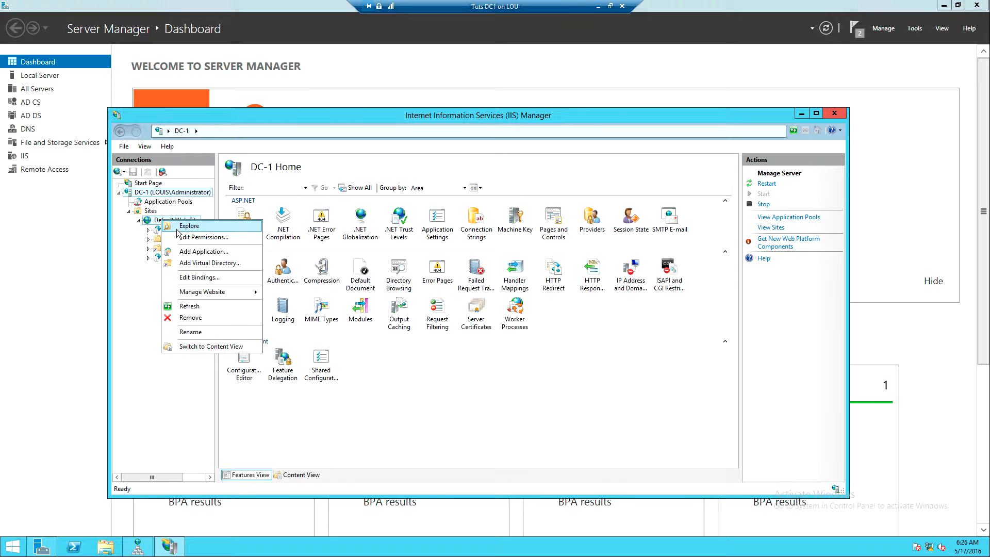
click(192, 279)
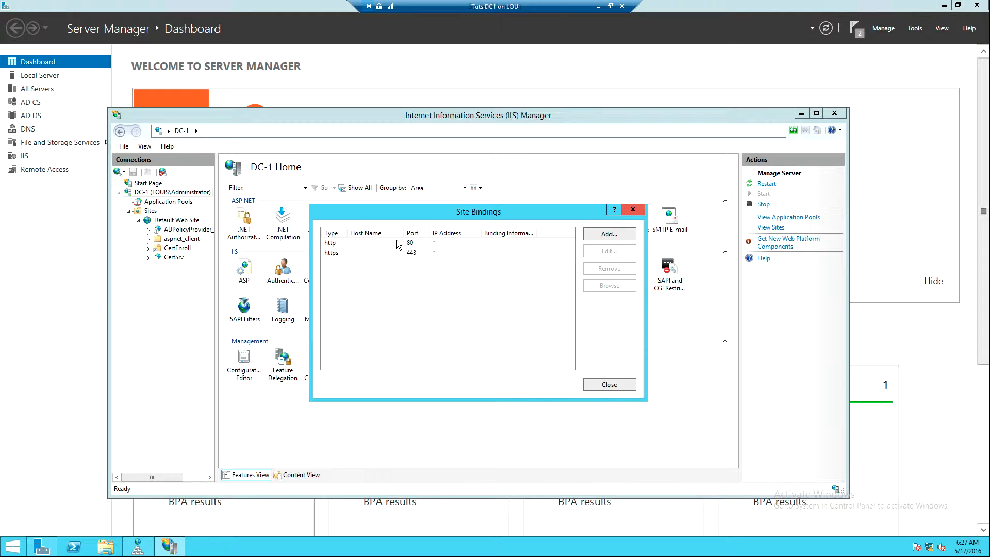
click(375, 243)
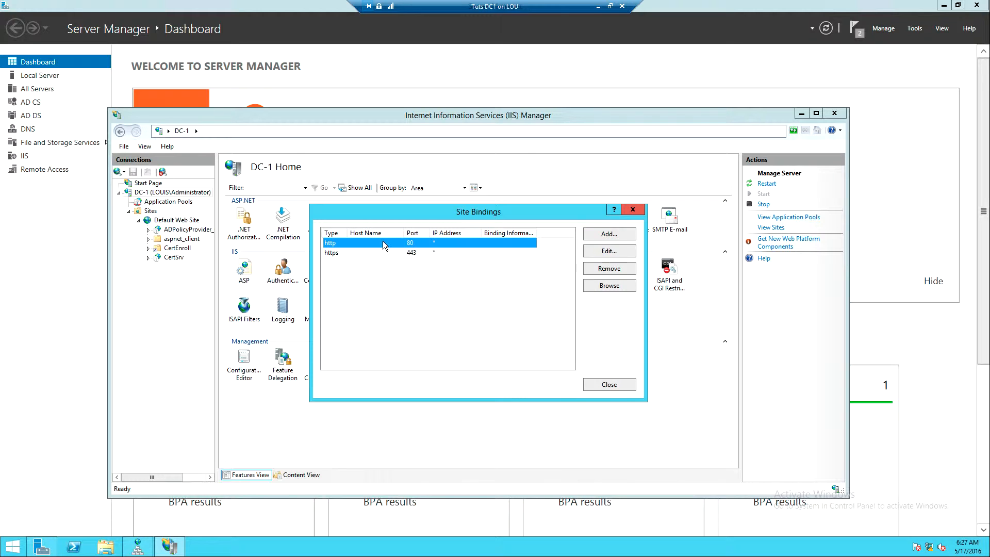
click(605, 250)
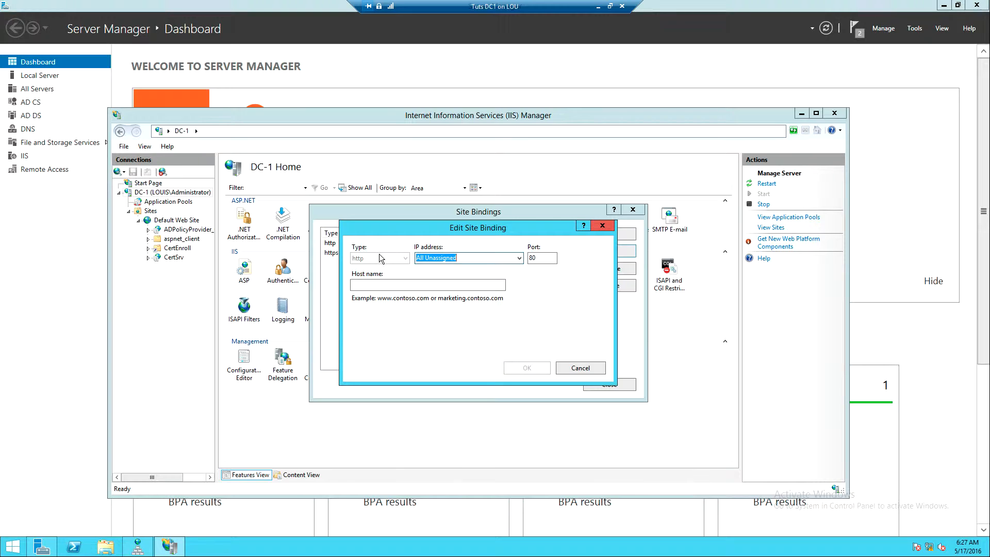
click(518, 257)
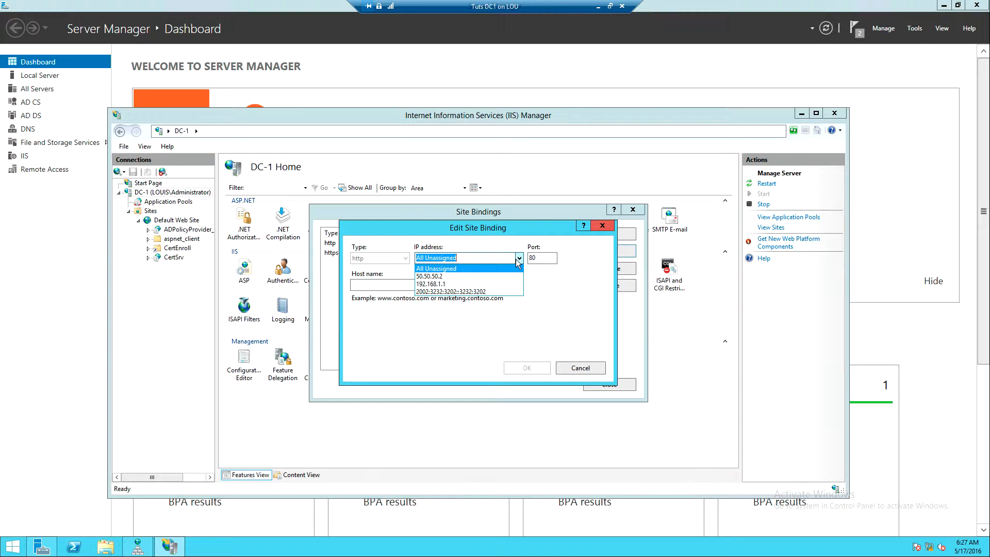
click(490, 277)
click(458, 287)
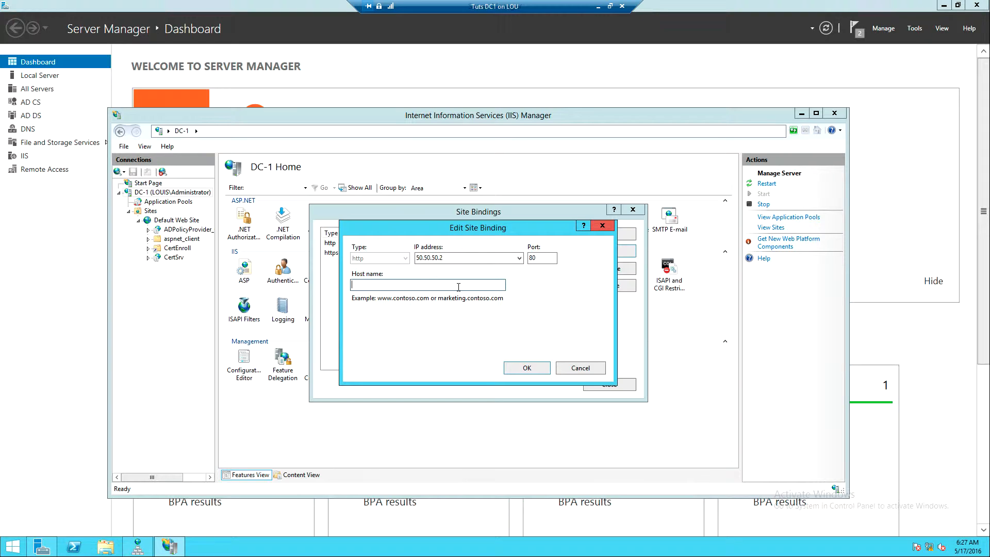
text(www.louis.com)
click(522, 367)
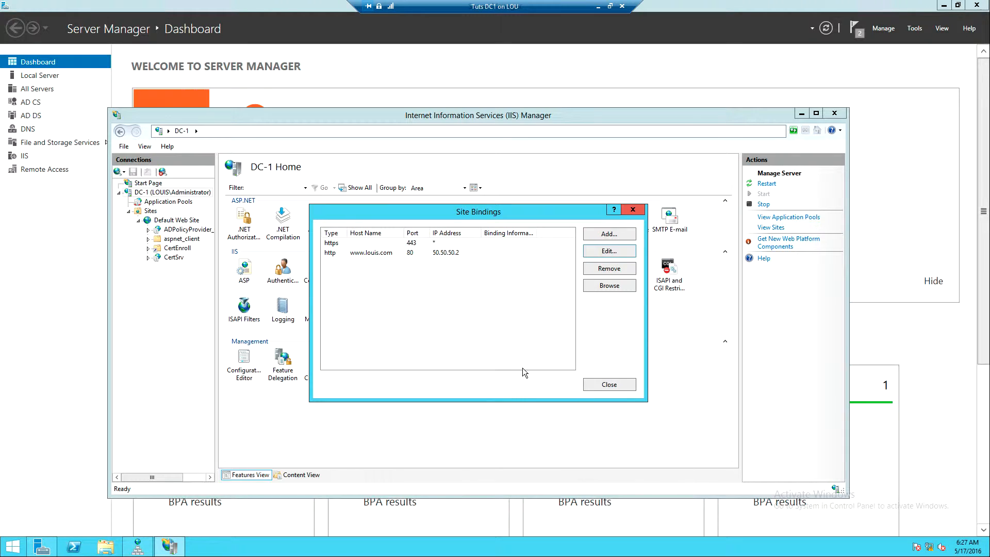
click(368, 244)
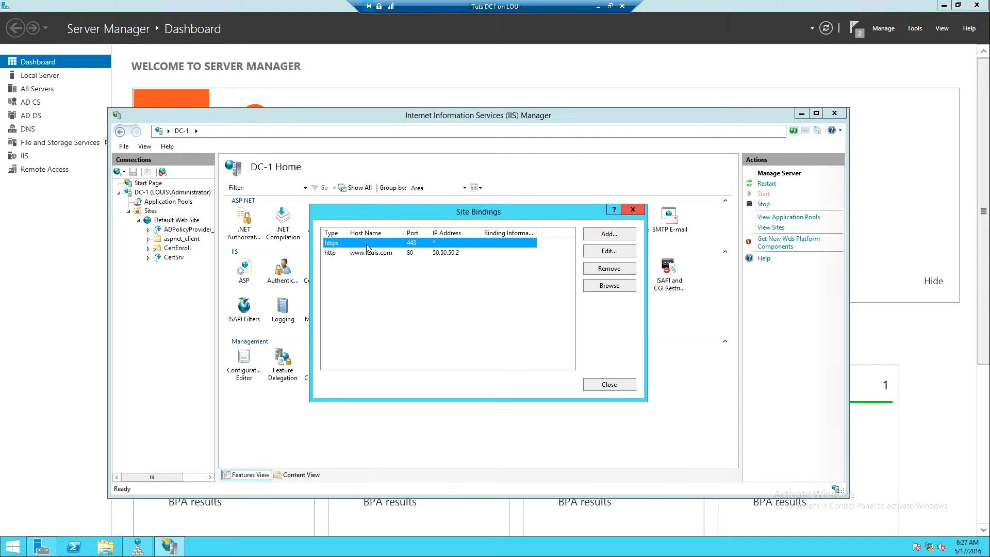
click(622, 256)
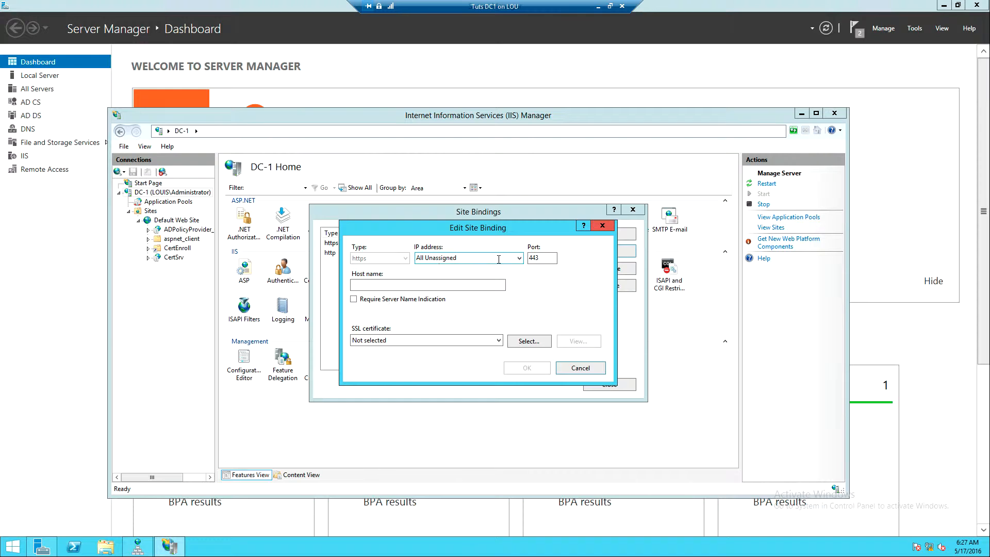
click(511, 258)
click(519, 258)
click(467, 276)
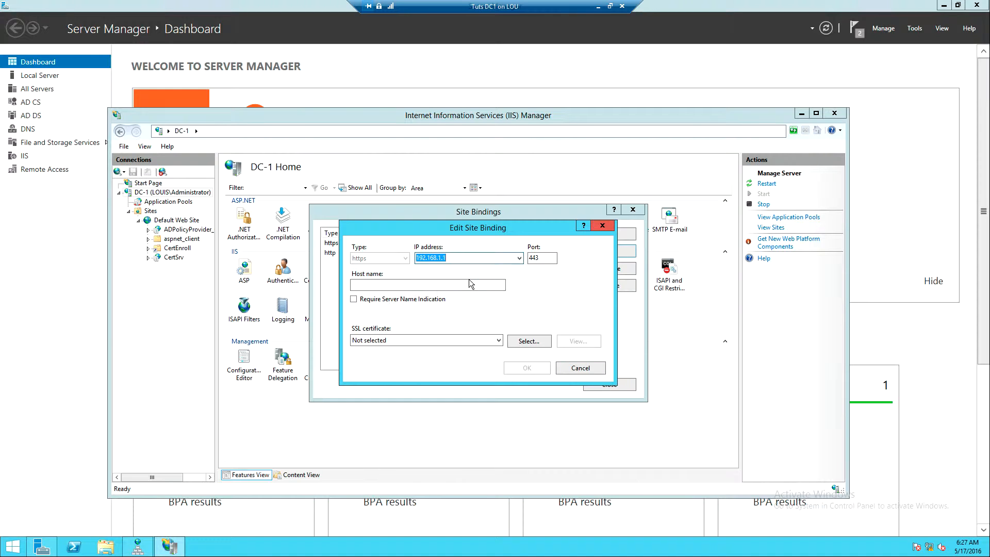
click(519, 257)
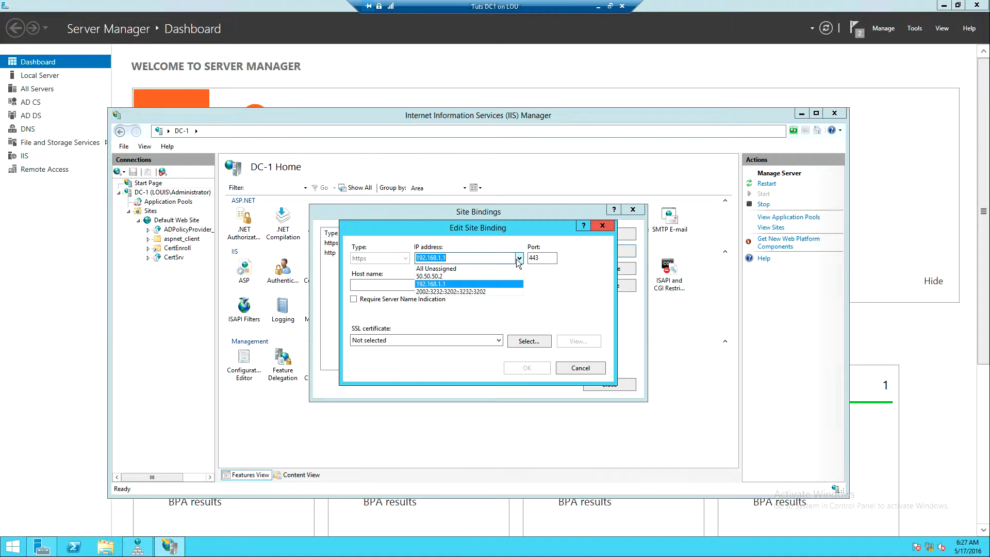
click(489, 275)
click(451, 286)
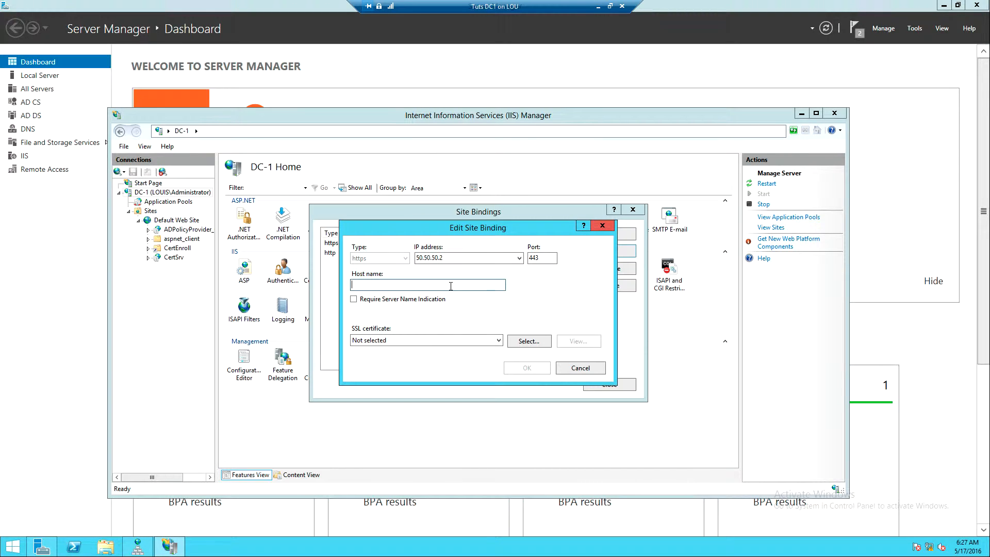
text(www.louis.com)
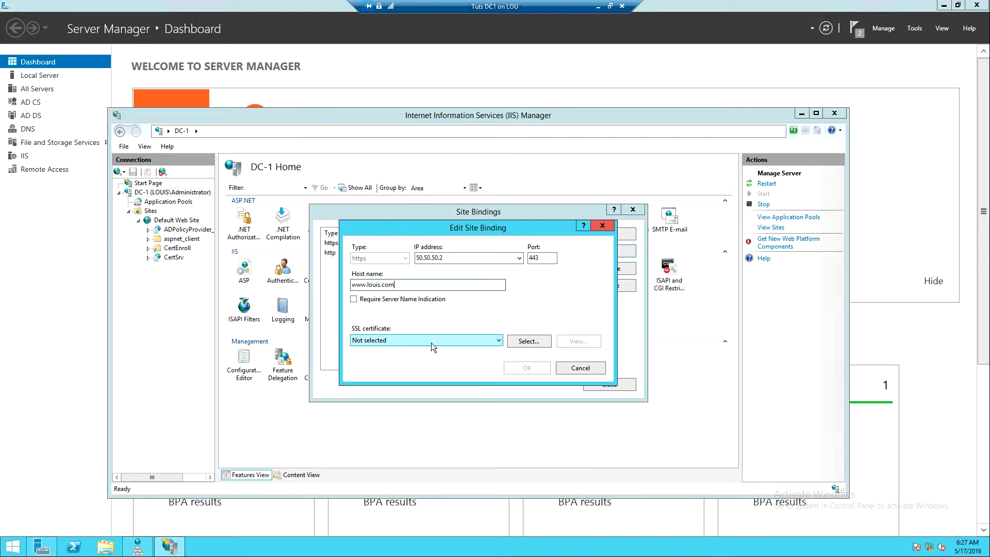
Assign the 50.50.50.2 SSL certificate to the https binding, save it and close the site bindings.
click(487, 343)
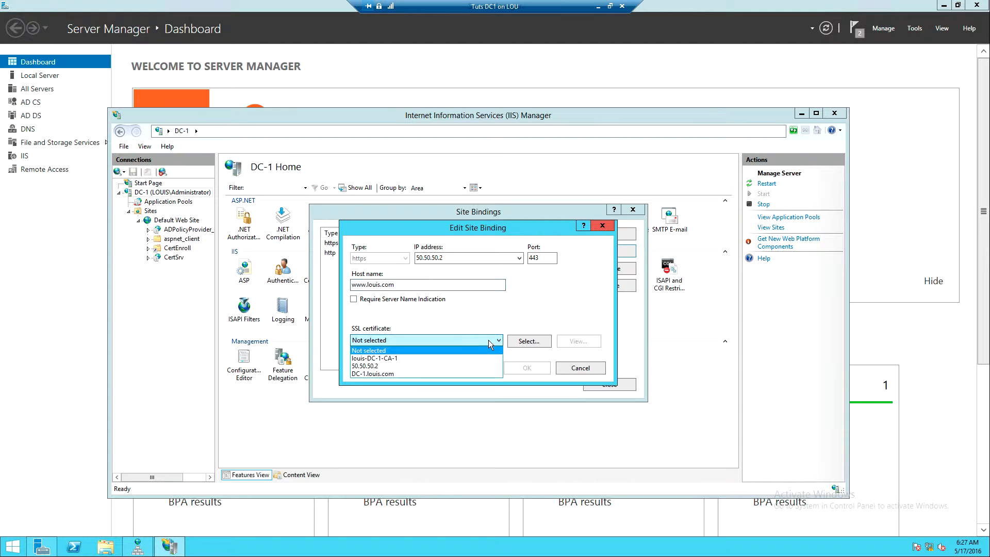
click(363, 367)
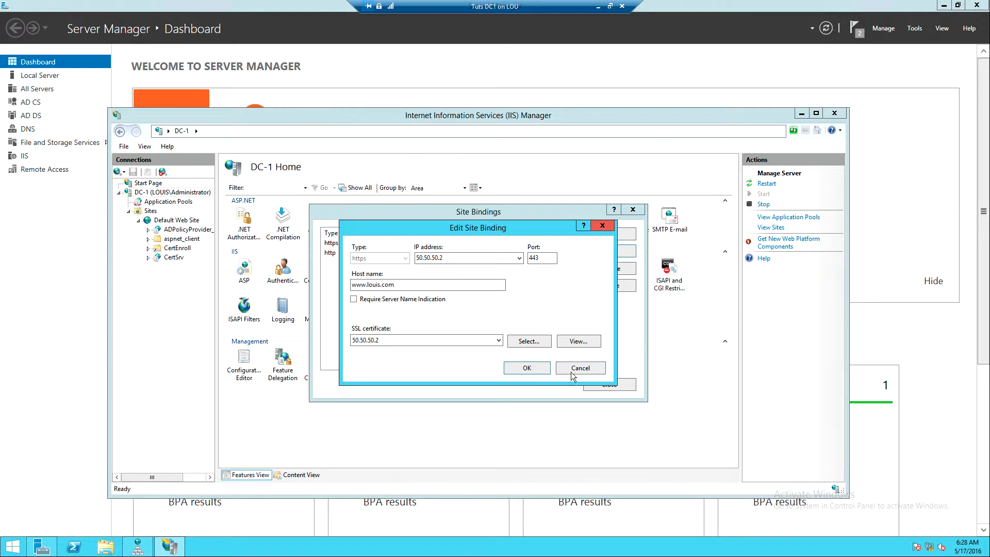
click(527, 368)
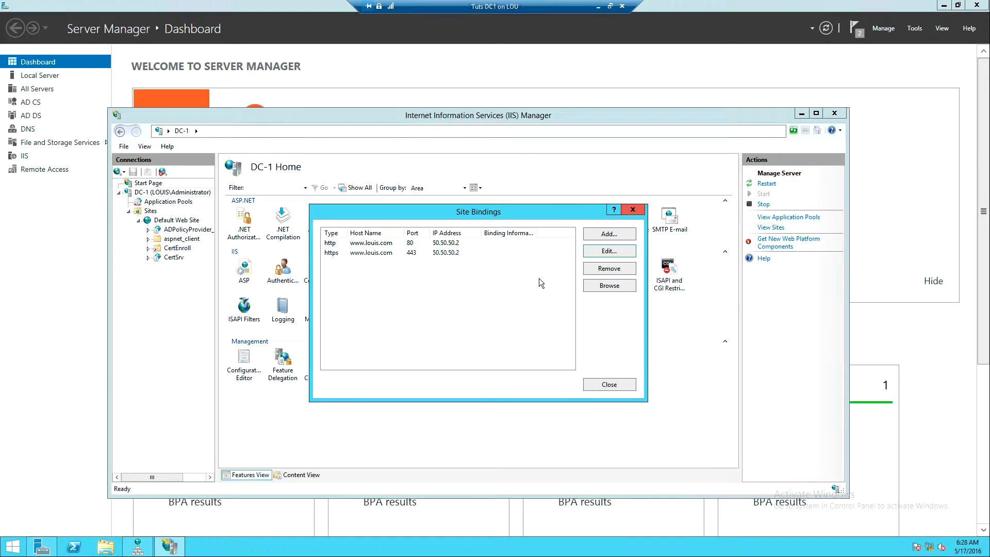
click(609, 385)
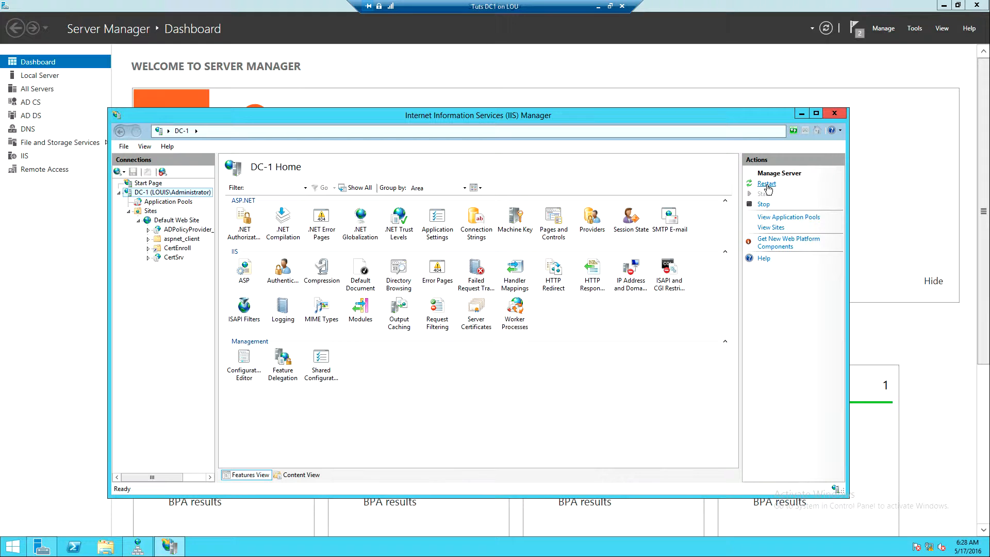
Restart Default Web Site and close IIS Manager.
click(174, 221)
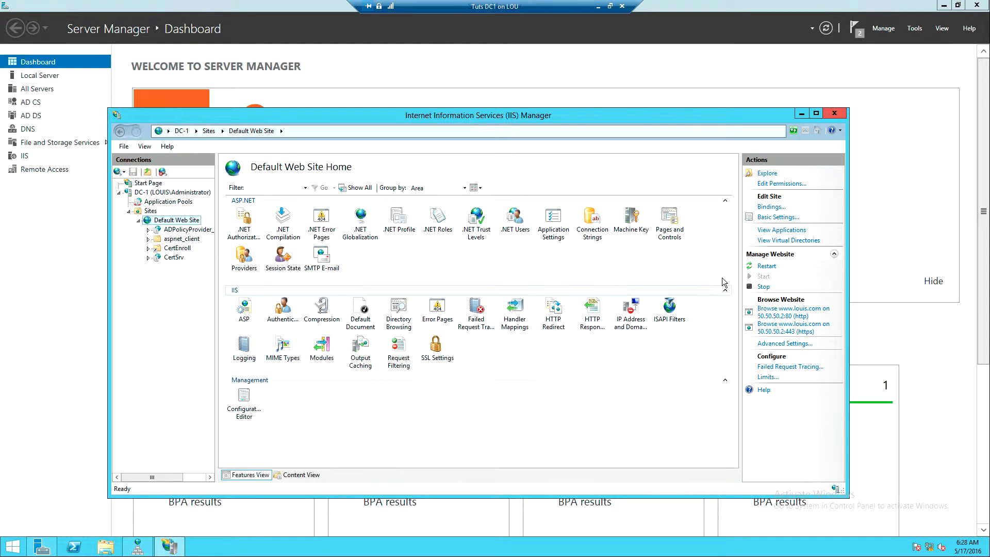
click(767, 267)
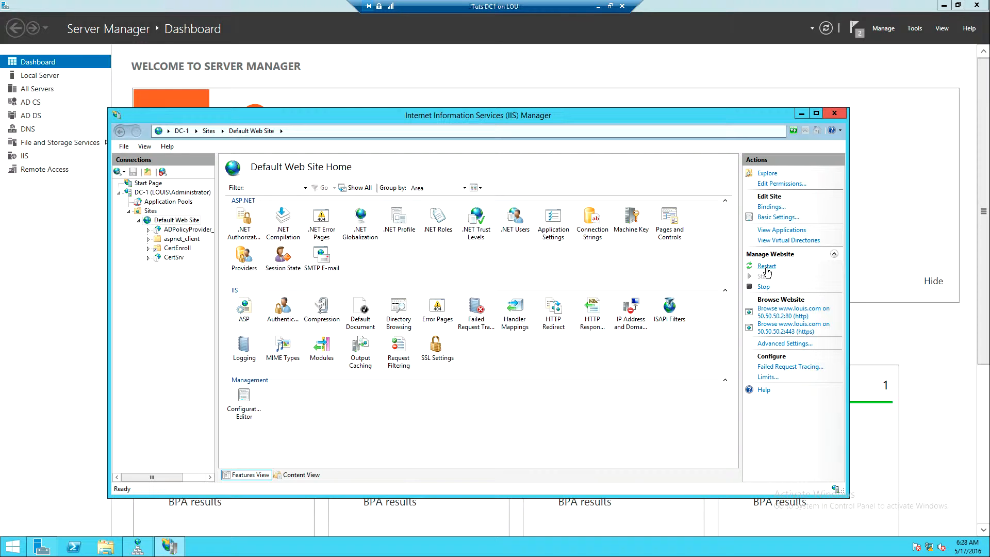
click(836, 112)
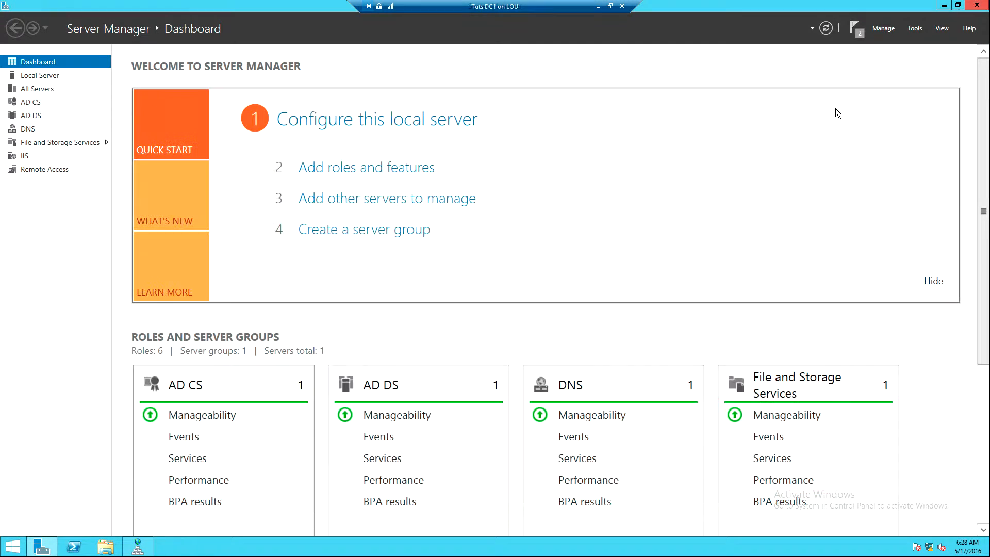
Open DNS Manager from Server Manager and display the louis.com forward lookup zone's records.
click(913, 29)
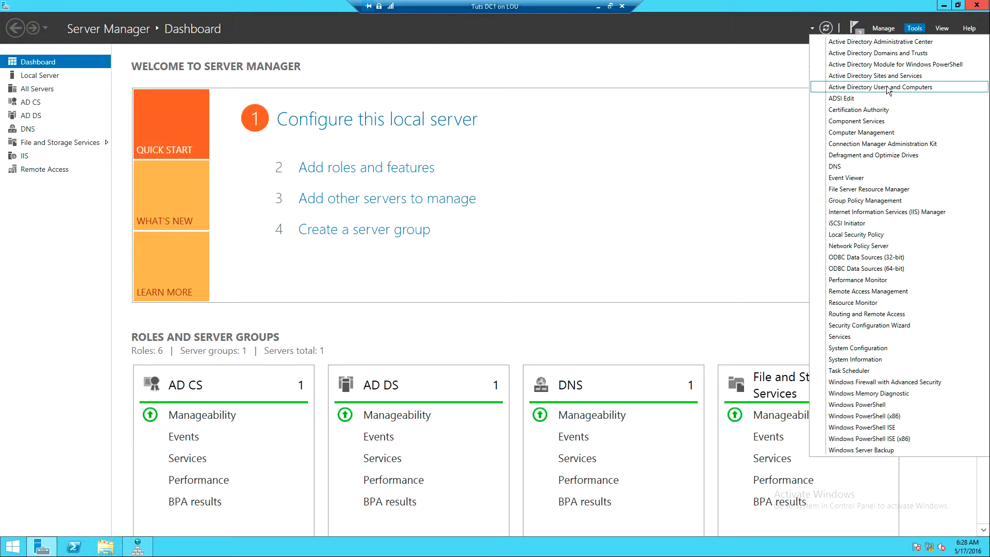
click(856, 168)
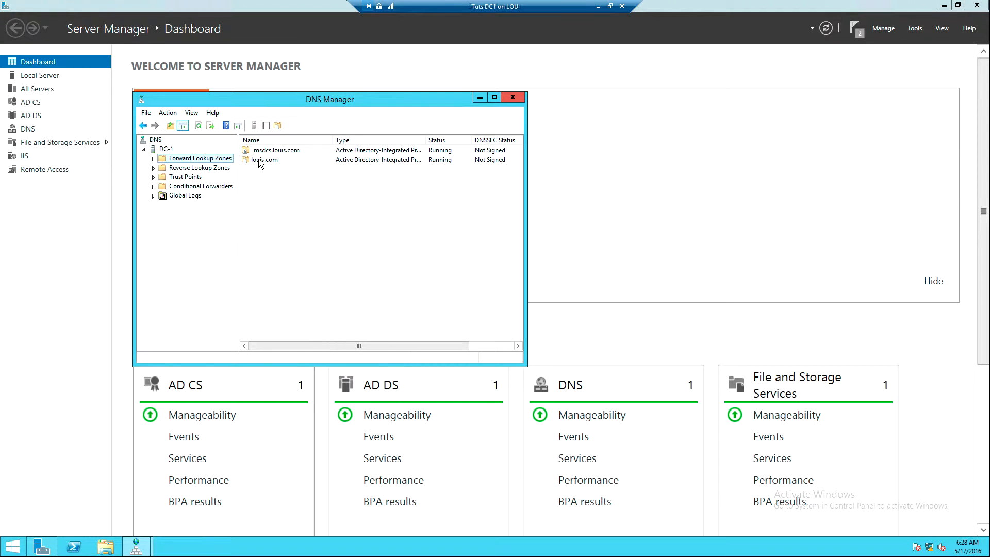
click(154, 159)
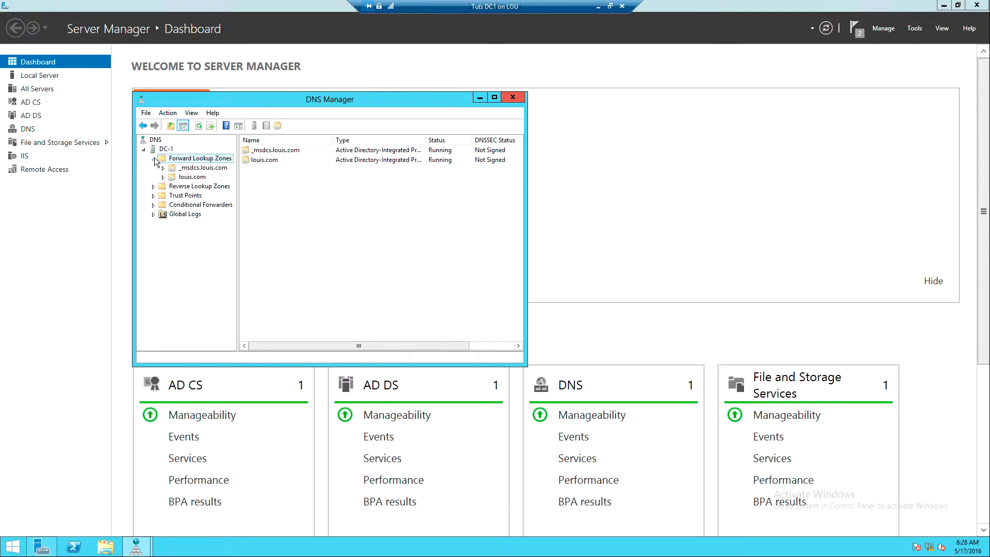
click(172, 179)
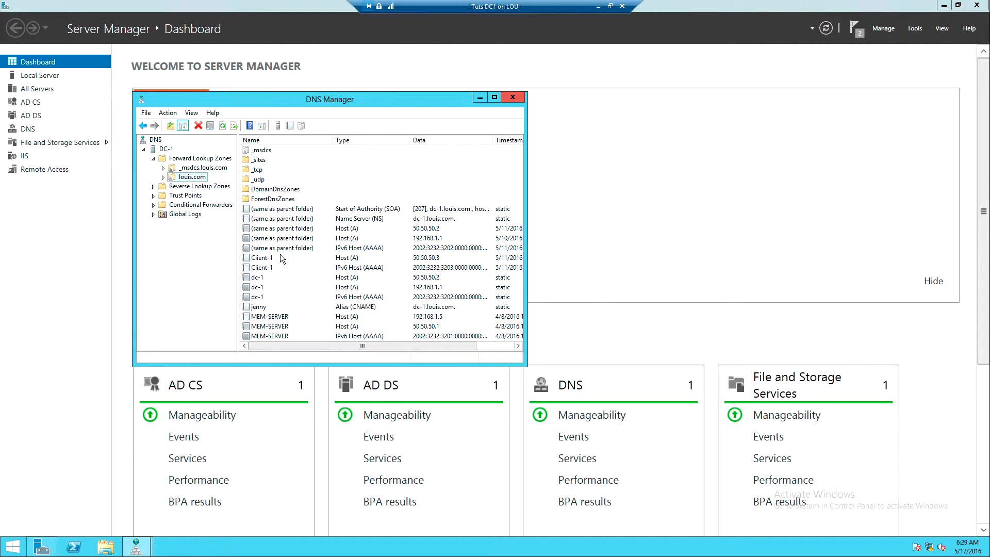
Add a new host record named www with IP address 50.50.50.2 to the louis.com zone.
right_click(182, 178)
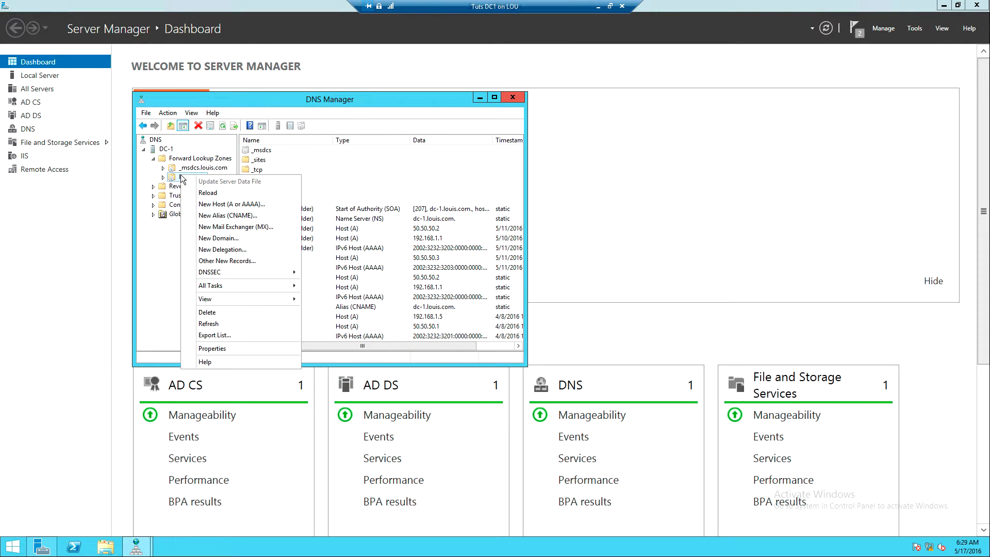
click(220, 205)
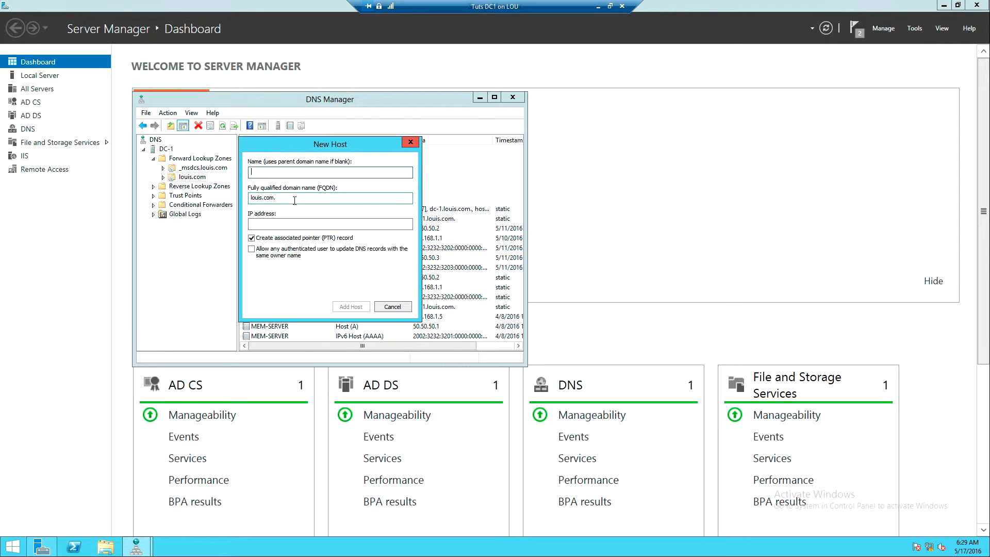
text(www)
click(264, 224)
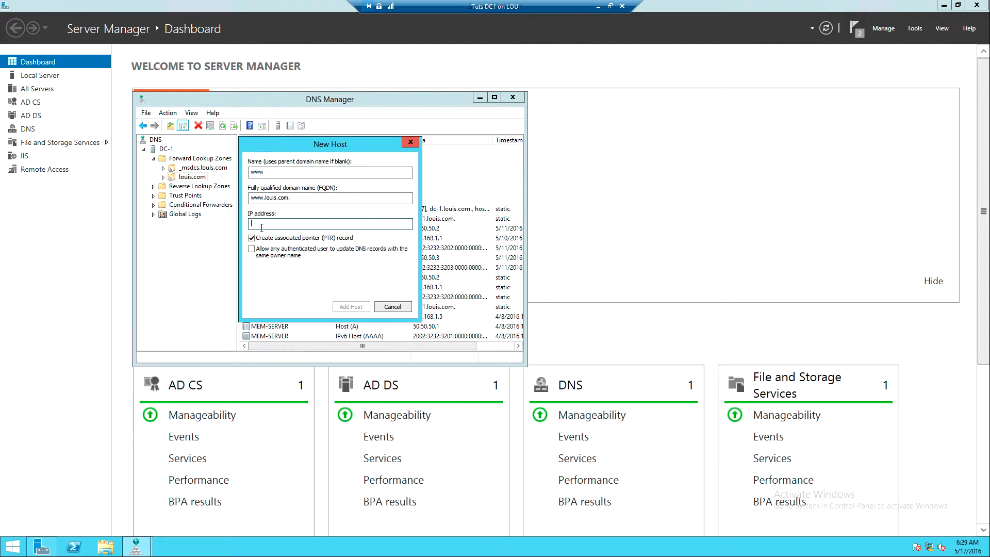
text(50.50.50.2)
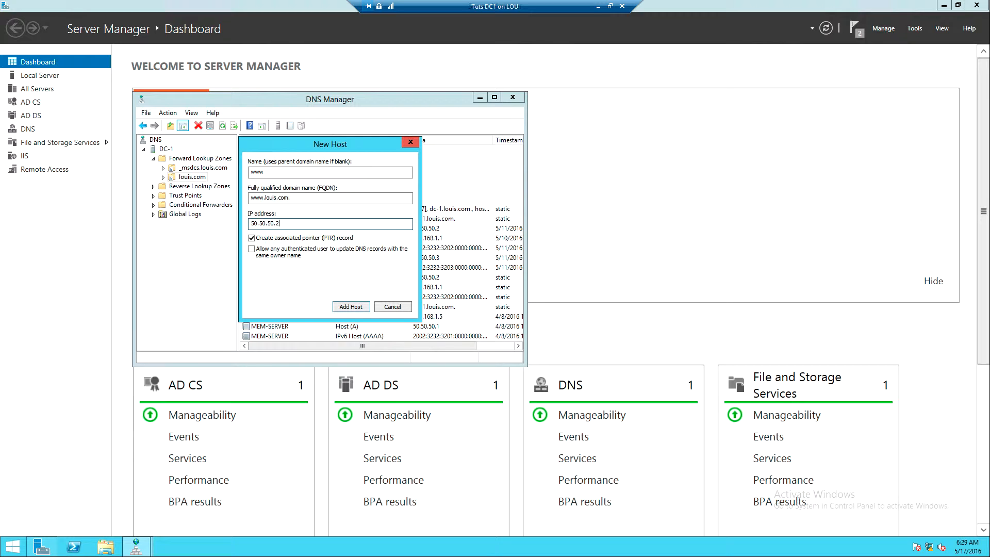
click(346, 306)
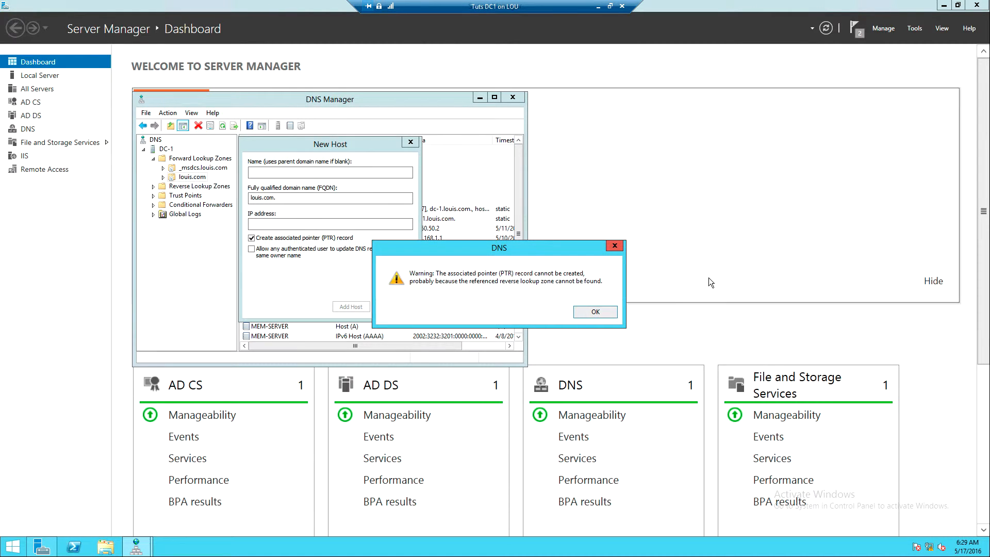
Finish adding host records, check the louis.com zone's list for the www record and close DNS Manager.
click(597, 311)
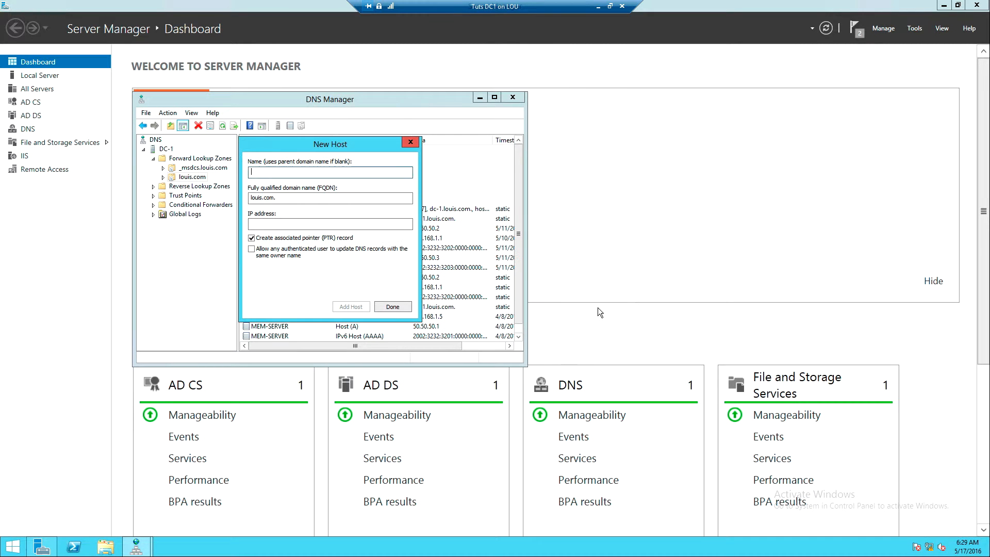
click(398, 307)
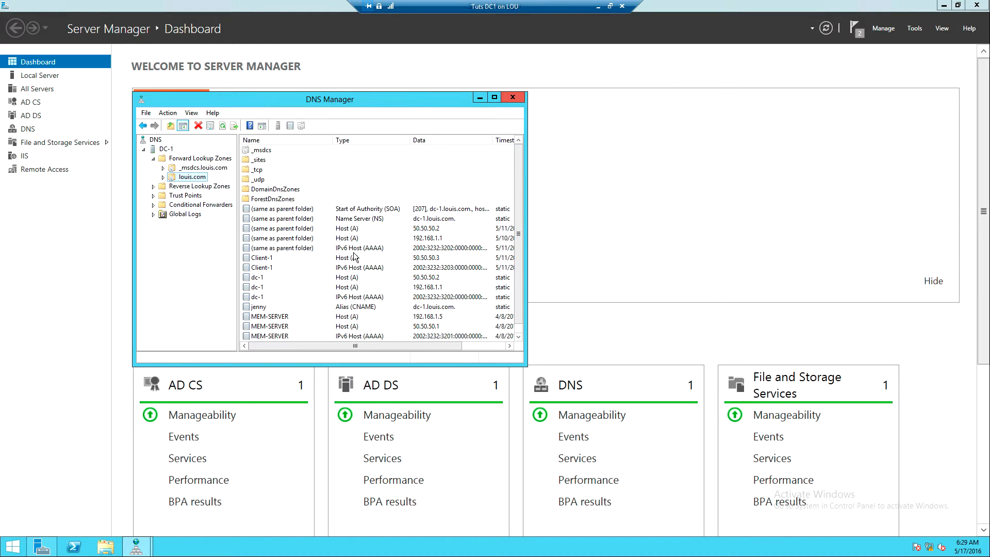
scroll(514, 331, down, 1)
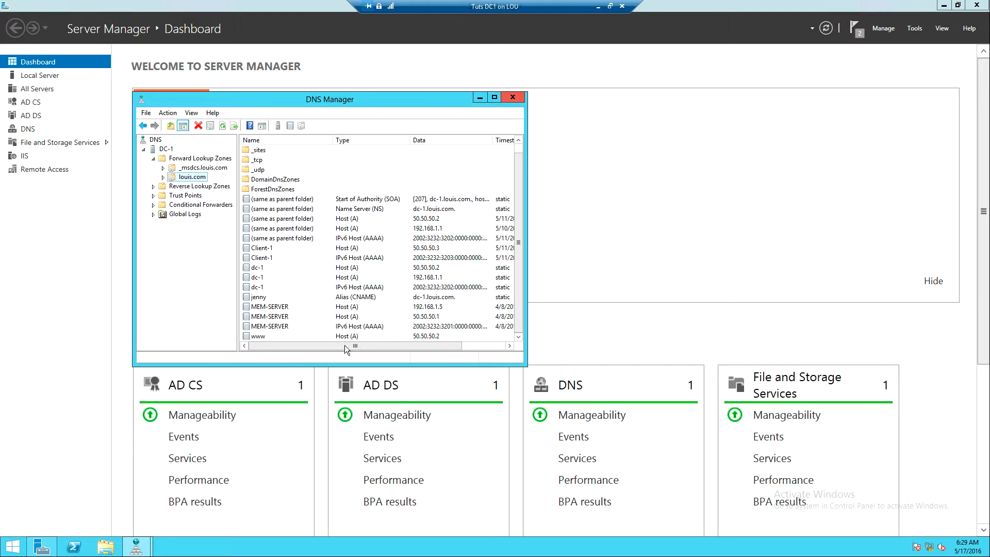
click(513, 98)
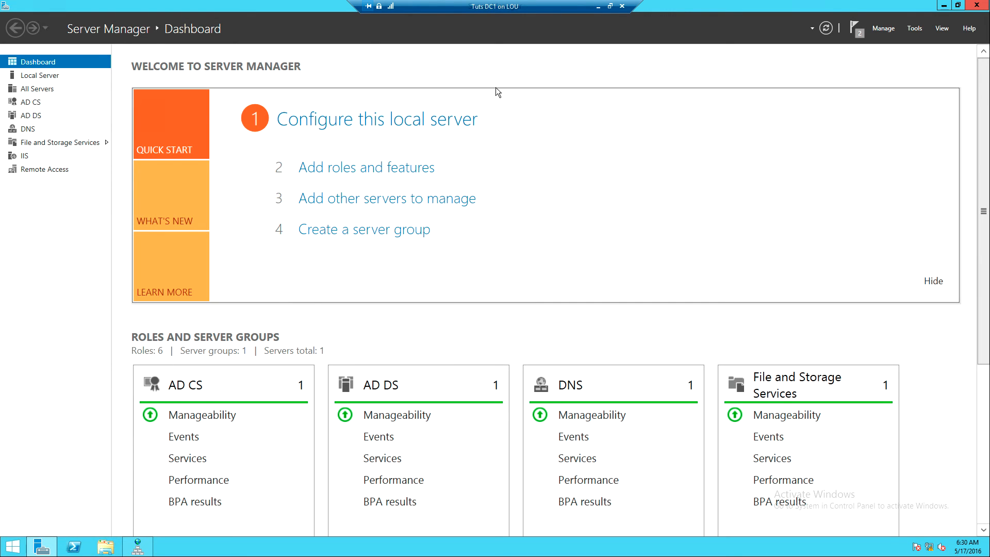
click(599, 6)
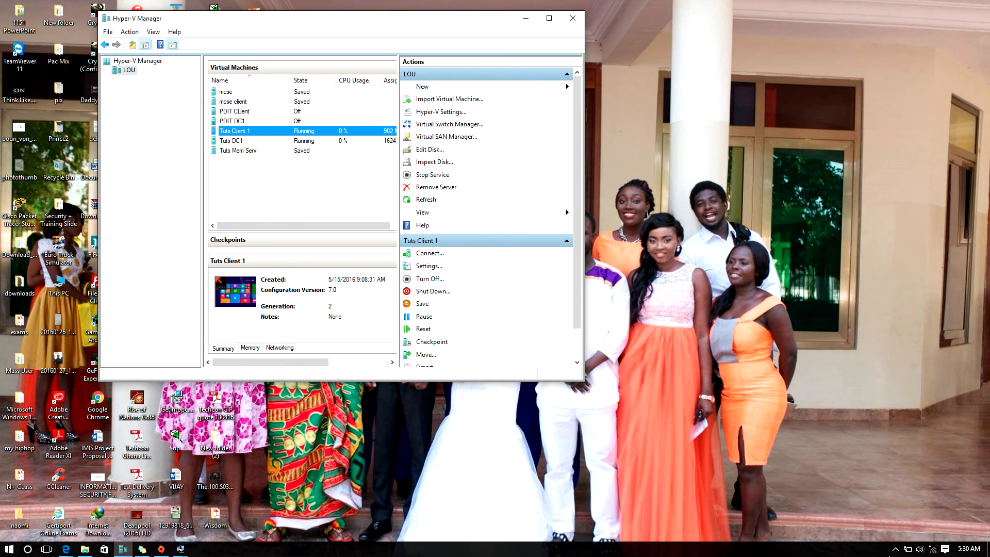
click(896, 548)
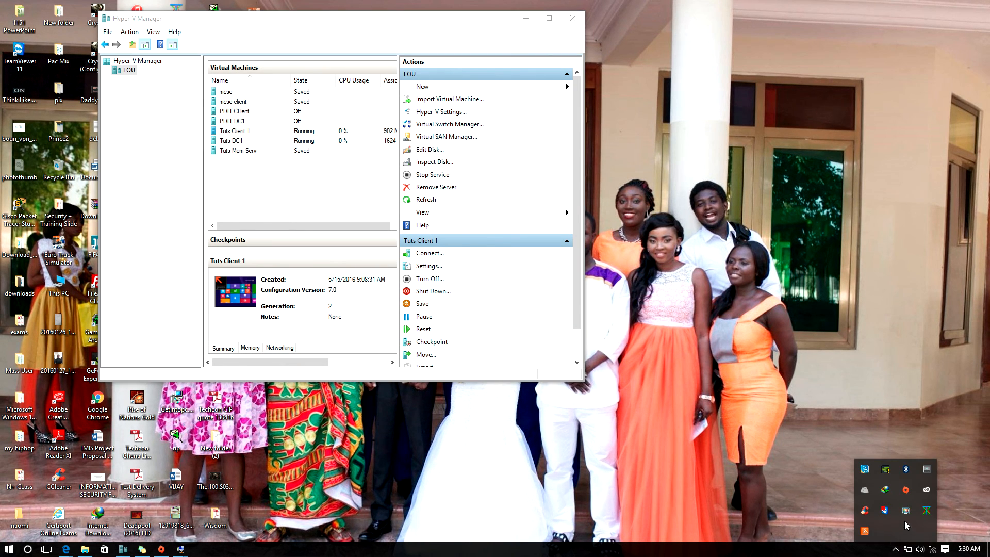